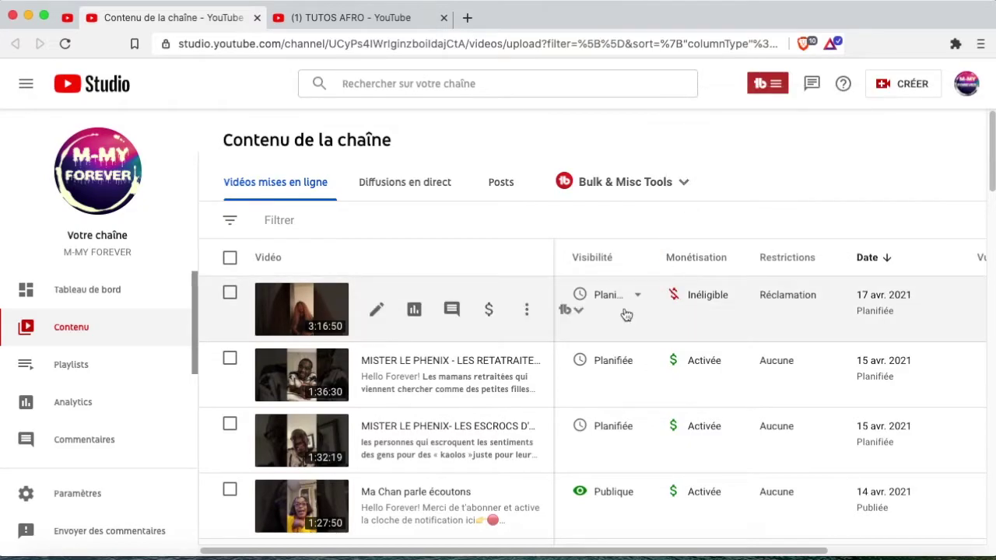
# Check the monetization and restriction status of the video scheduled for 17 avr. 2021 and open its copyright claim details.
pyautogui.moveTo(728, 297)
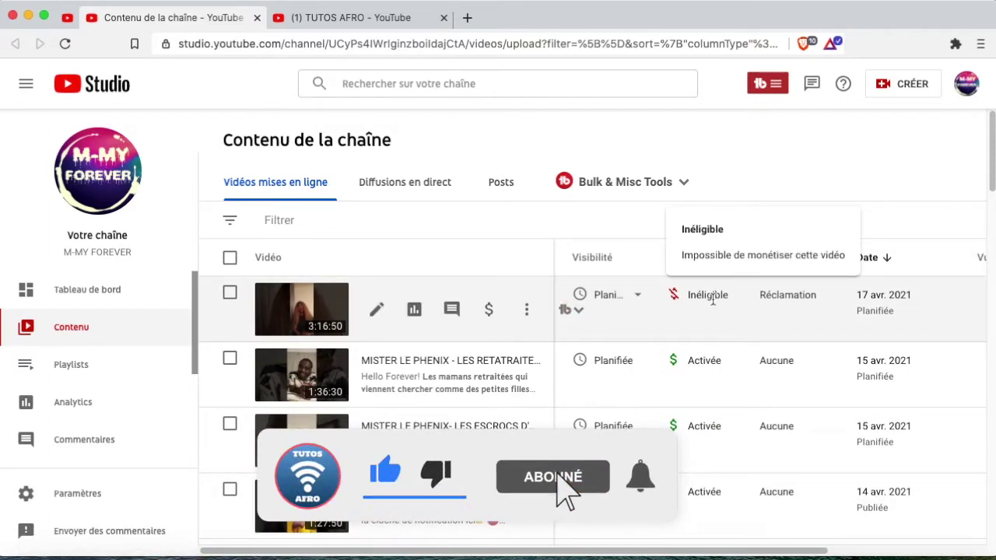
pyautogui.moveTo(800, 292)
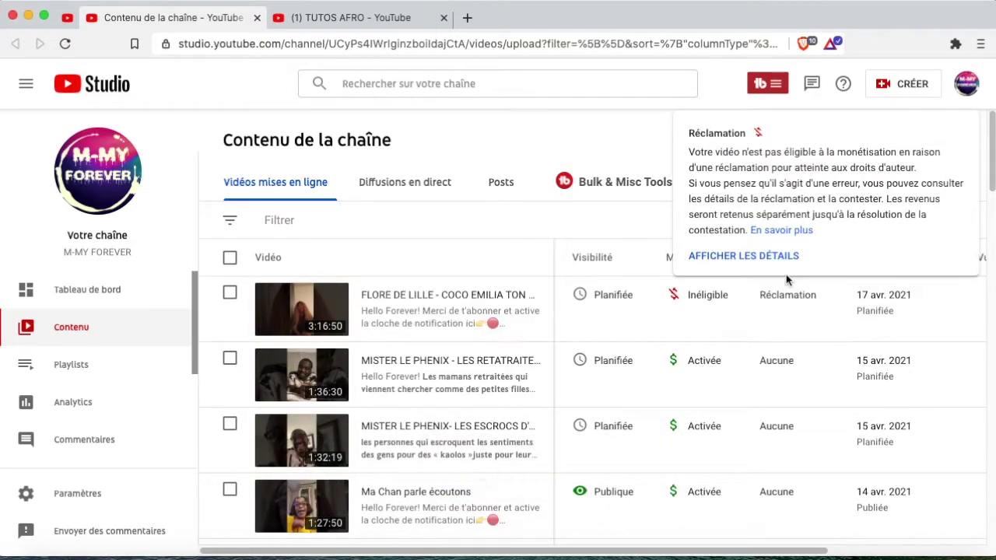
pyautogui.scroll(-5, 756, 492)
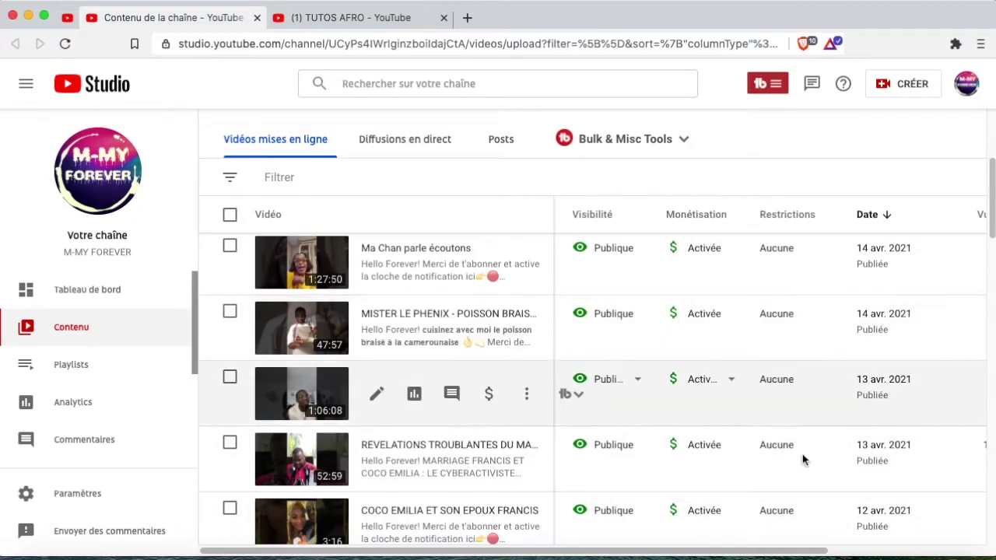
pyautogui.scroll(5, 794, 513)
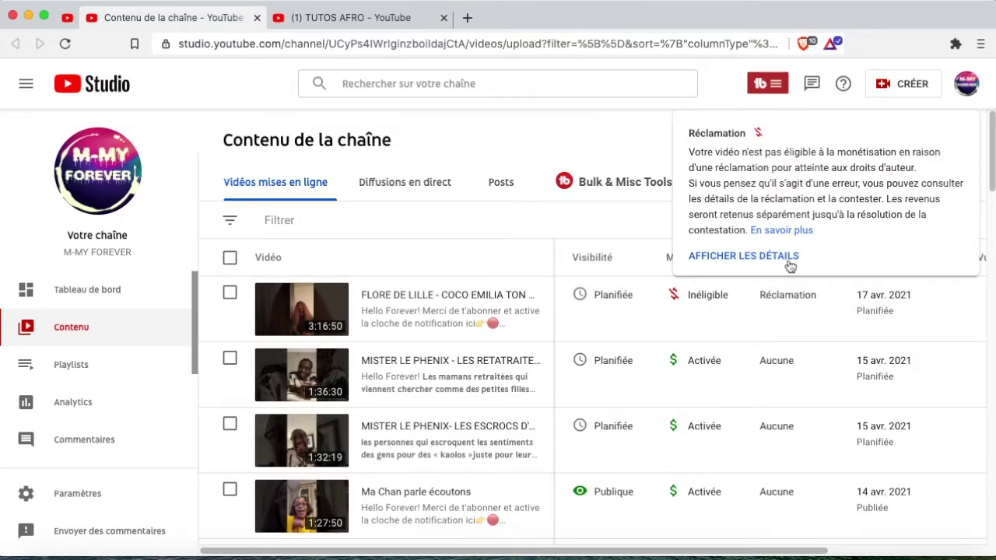
pyautogui.click(790, 256)
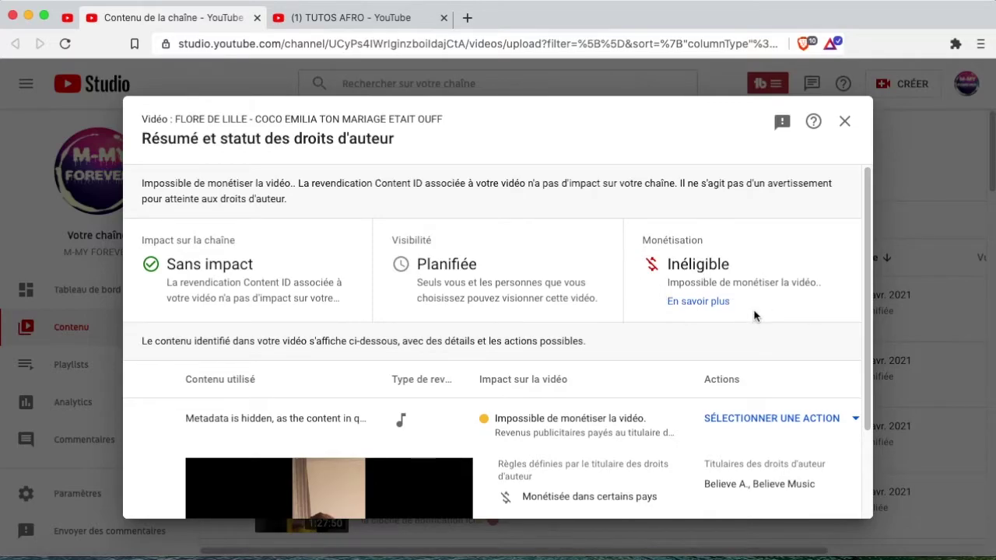
pyautogui.scroll(-3, 687, 394)
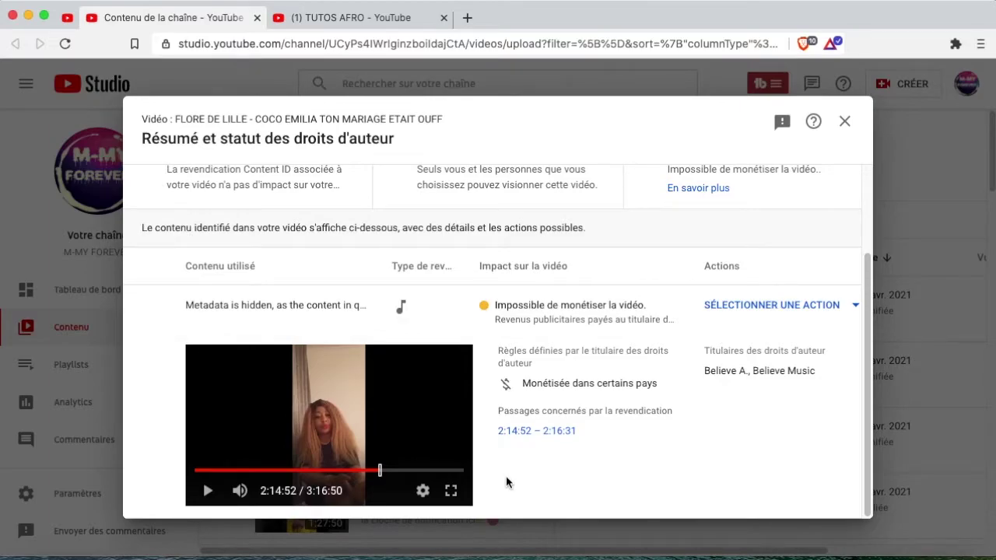
# Try the "Couper le segment" action on the claimed content, inspect its start and end times, and cancel the trim.
pyautogui.click(816, 313)
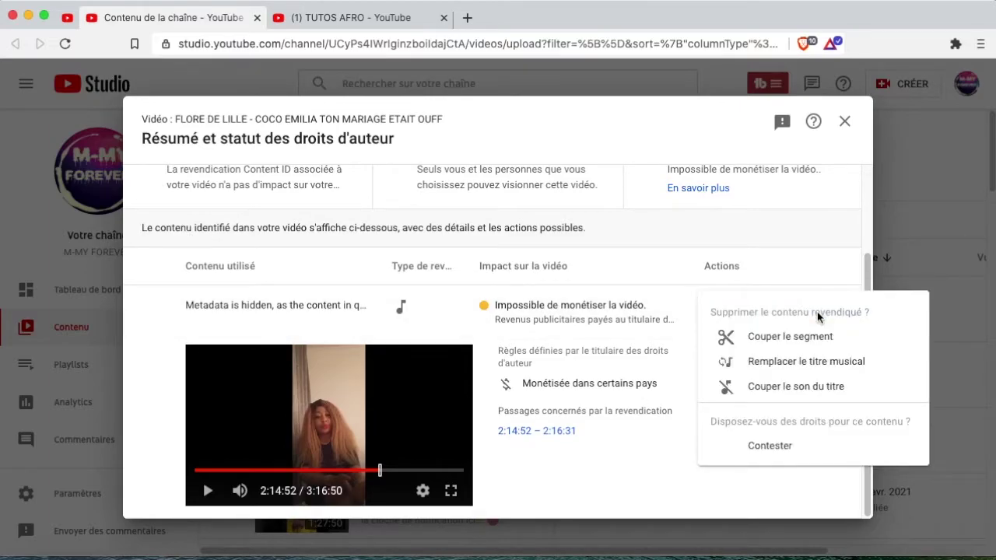
pyautogui.click(805, 256)
pyautogui.click(767, 309)
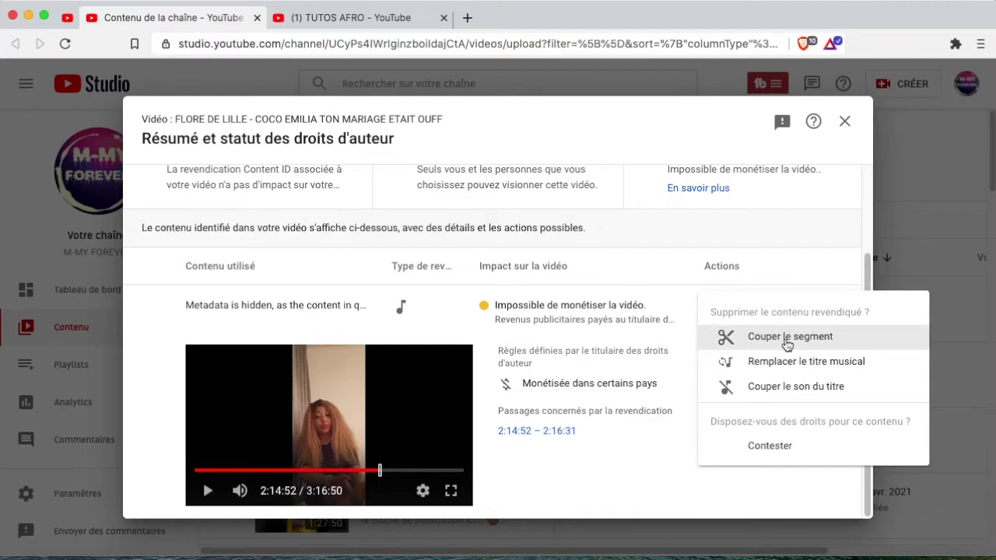
pyautogui.click(789, 340)
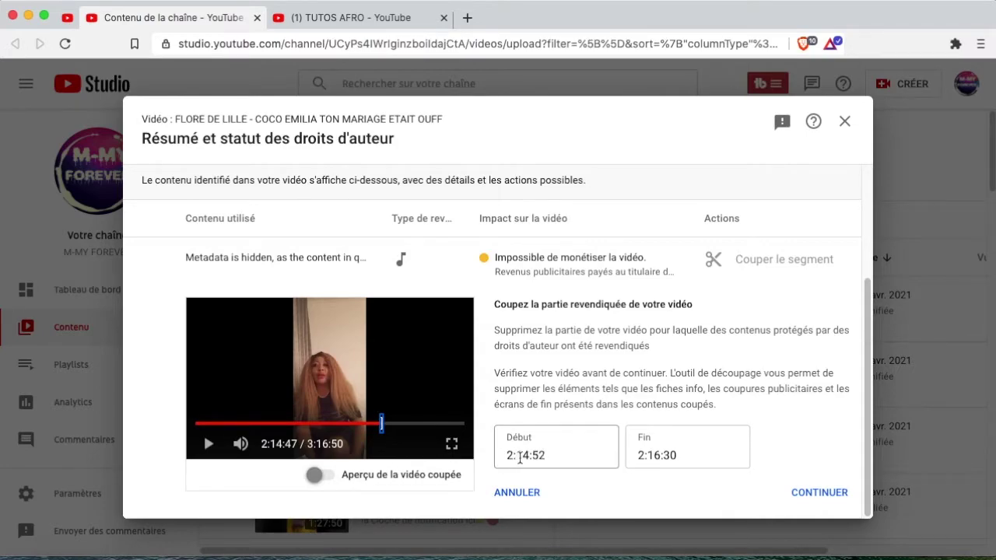
pyautogui.click(712, 456)
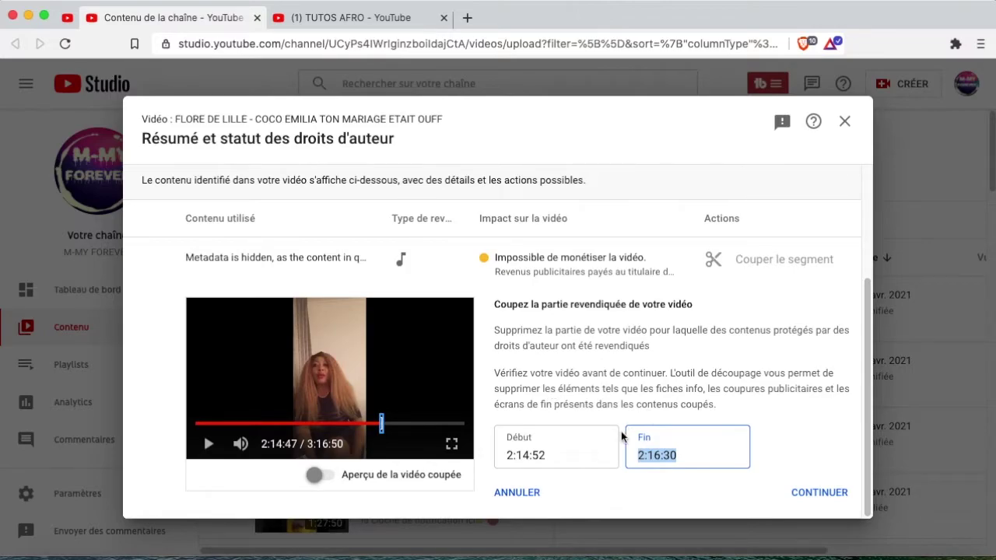
pyautogui.click(517, 493)
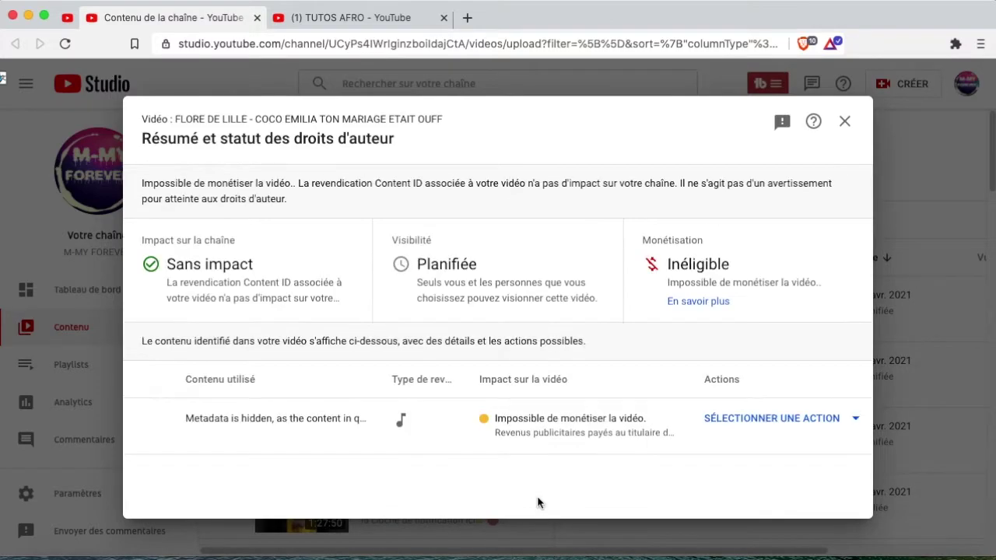
# Try replacing the claimed music with the free track "Beyond" and discard the changes.
pyautogui.click(833, 421)
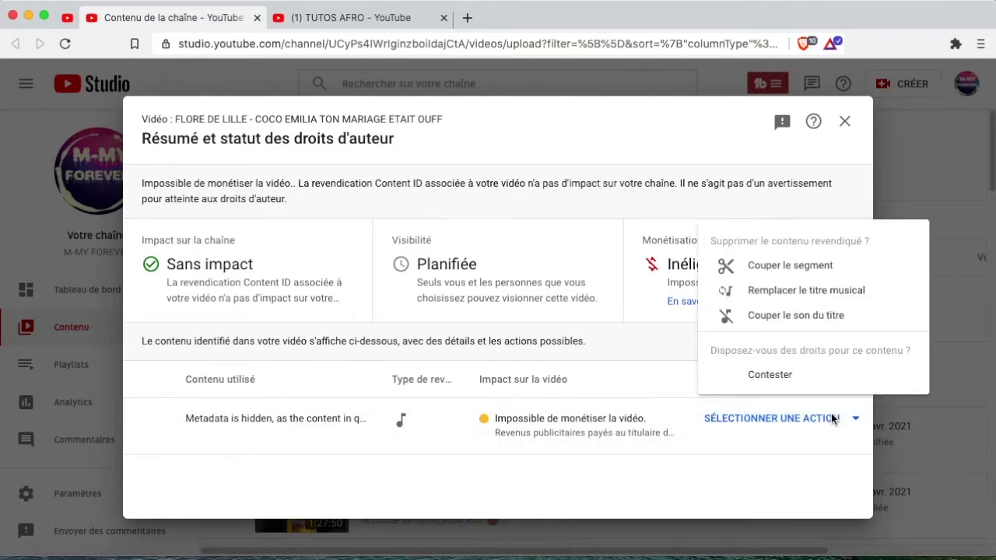
pyautogui.click(838, 293)
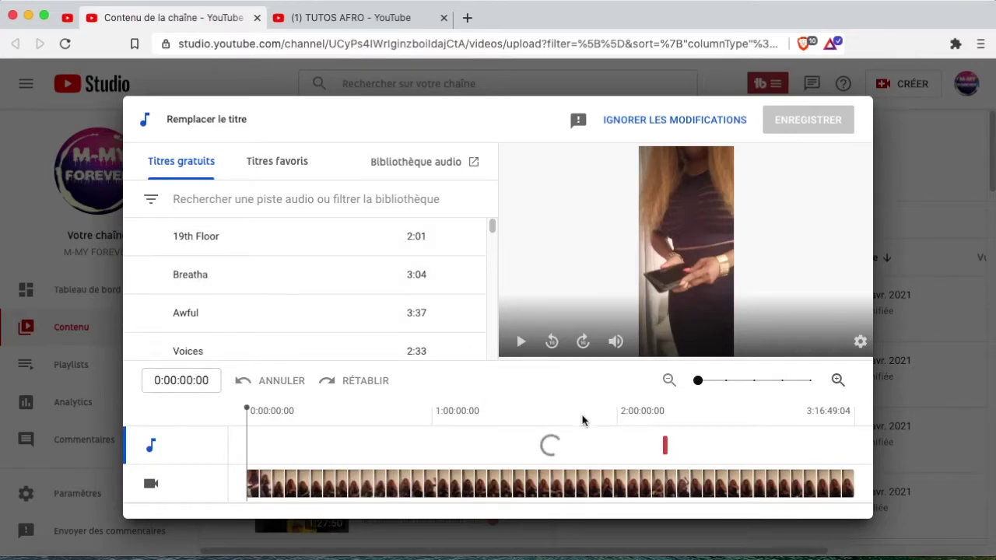
pyautogui.moveTo(655, 443)
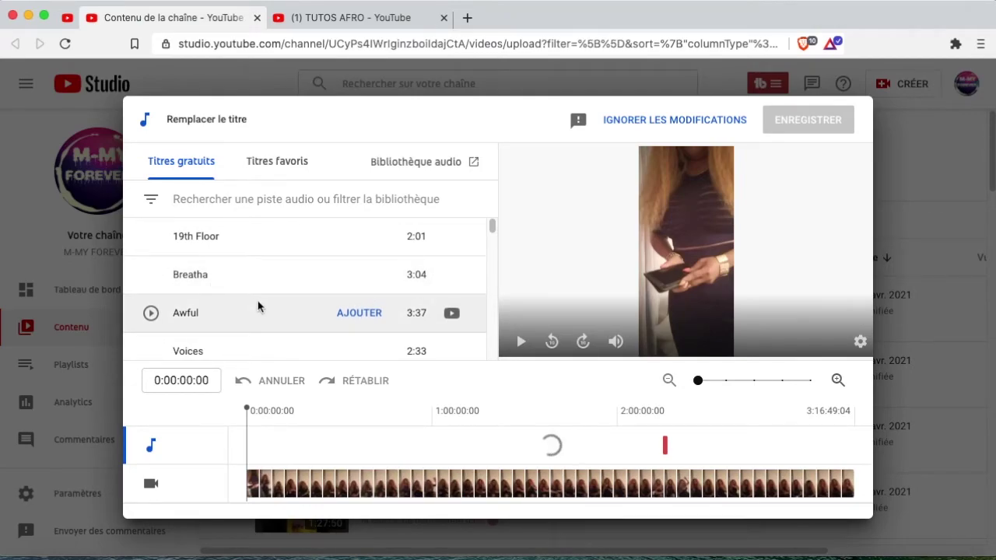
pyautogui.scroll(-10, 258, 303)
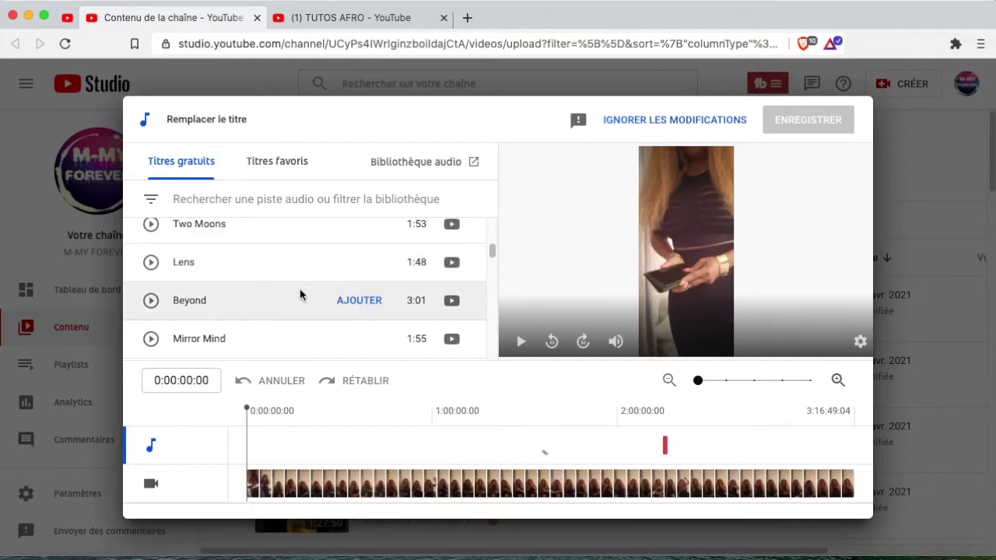
pyautogui.click(359, 302)
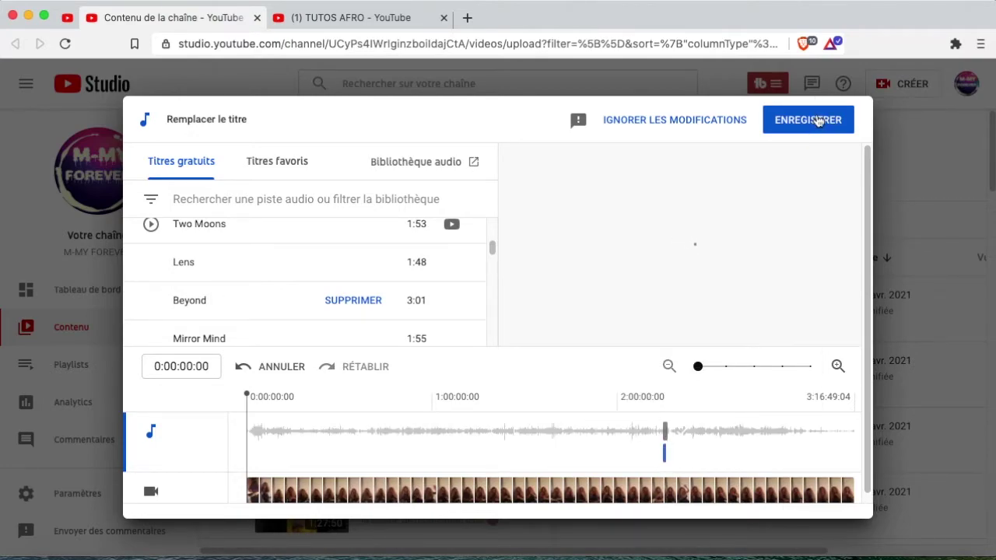
pyautogui.click(652, 122)
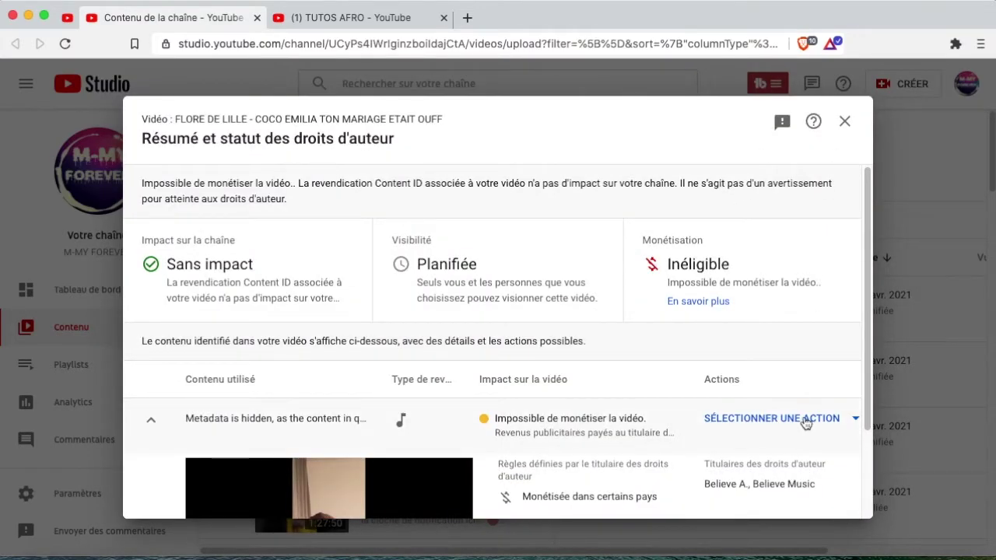
# Examine the "Couper le son du titre" options for the claimed song, and close the copyright summary without applying them.
pyautogui.click(807, 420)
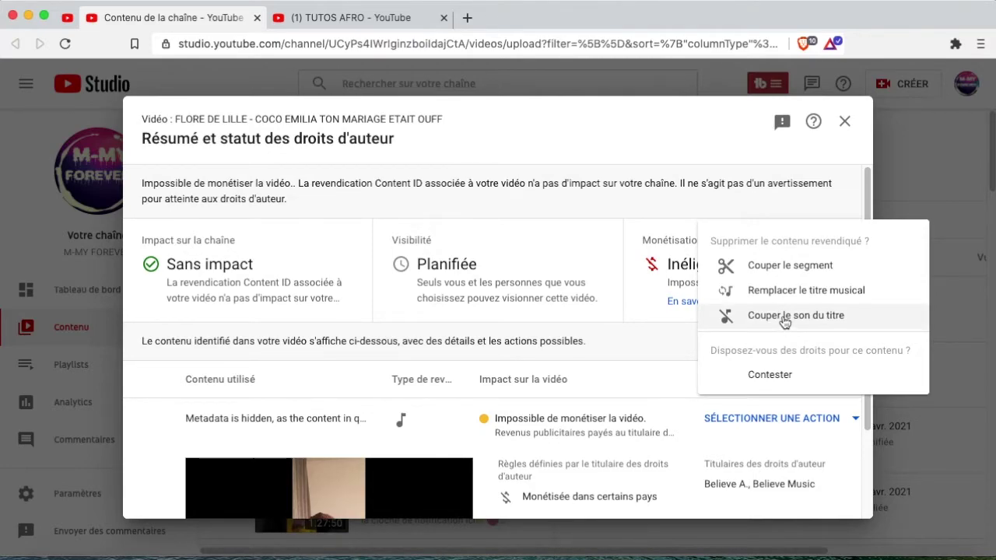
pyautogui.click(784, 322)
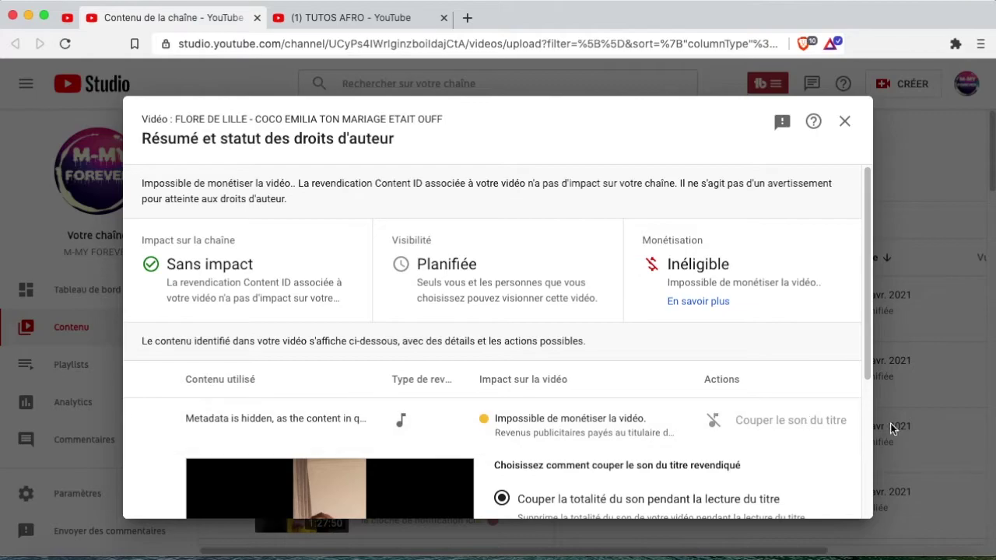
pyautogui.scroll(-1, 811, 432)
pyautogui.scroll(-3, 811, 432)
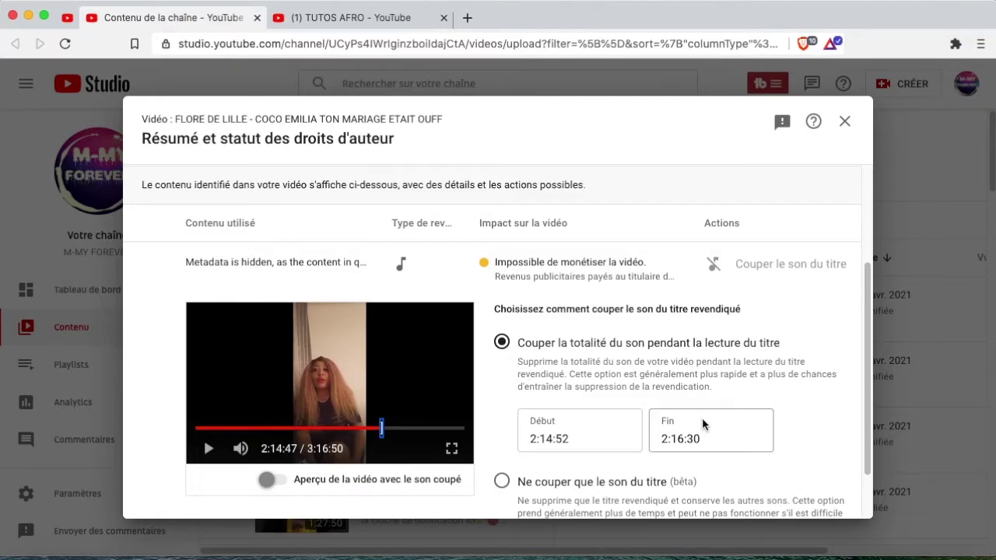
pyautogui.scroll(-2, 685, 424)
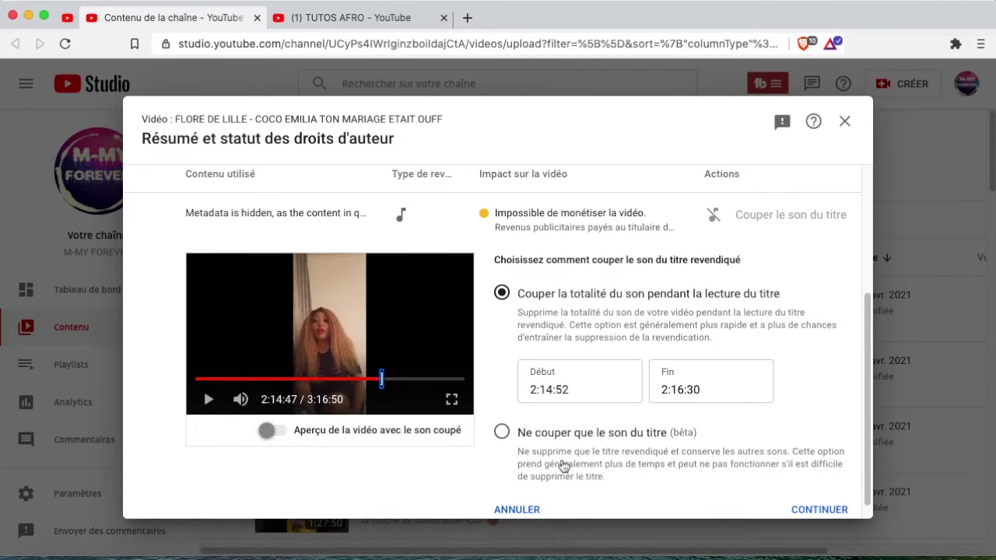
pyautogui.scroll(-1, 730, 472)
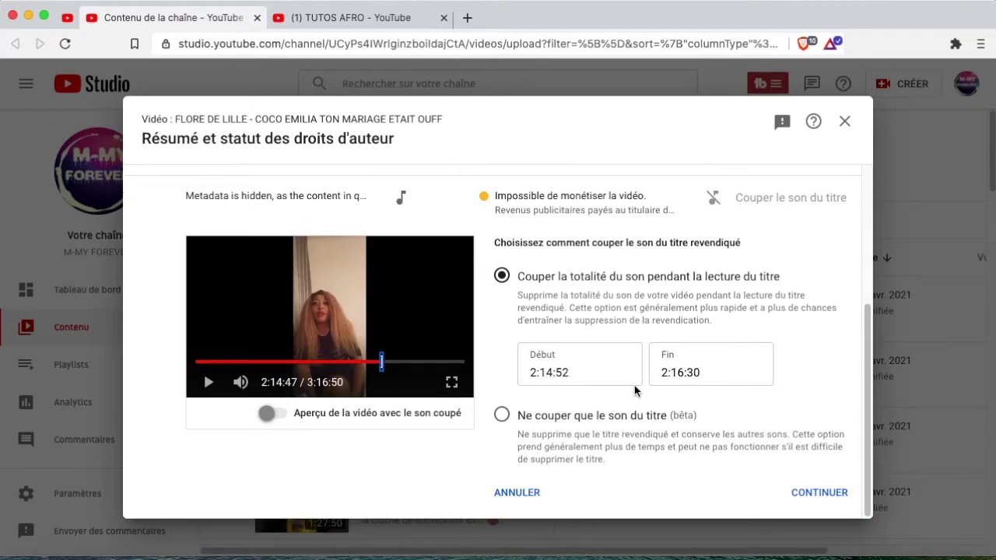
pyautogui.scroll(5, 649, 356)
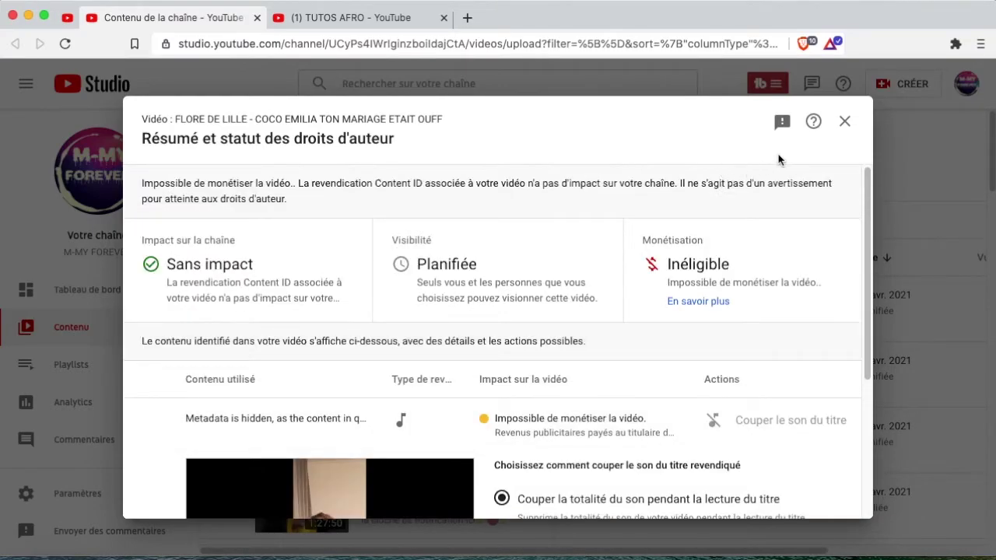
pyautogui.click(845, 121)
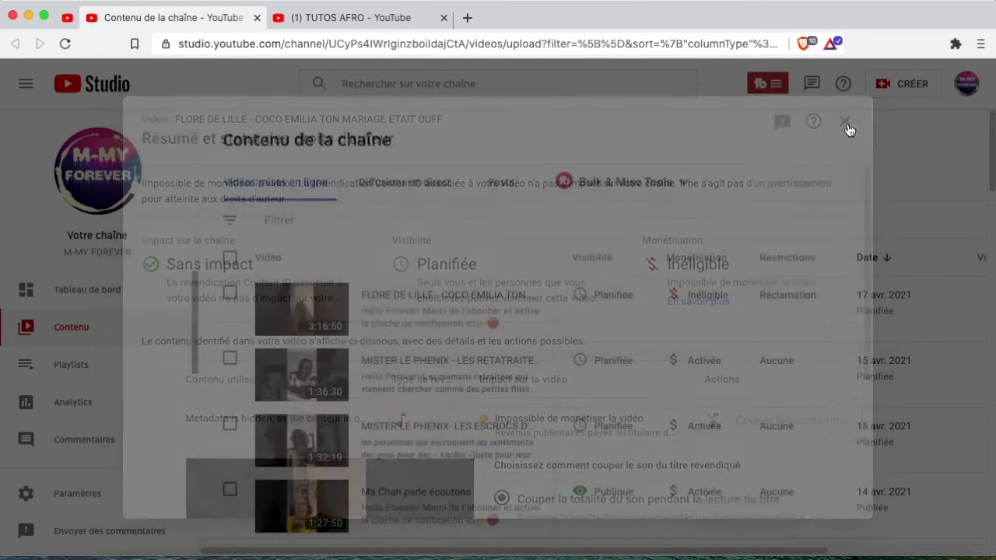
# Reopen the copyright claim details of the video scheduled for 17 avr. 2021 and show the claimed passage.
pyautogui.moveTo(779, 293)
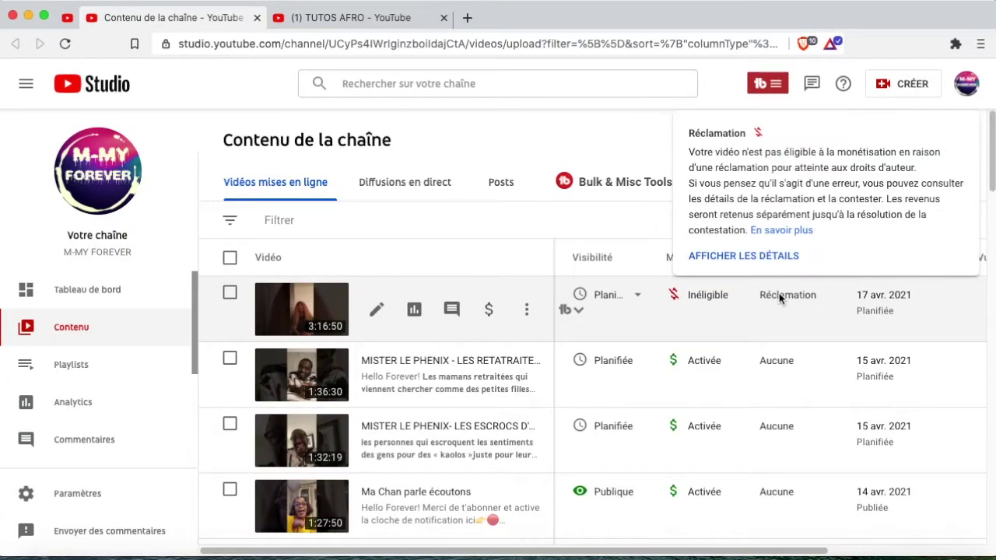
pyautogui.click(777, 257)
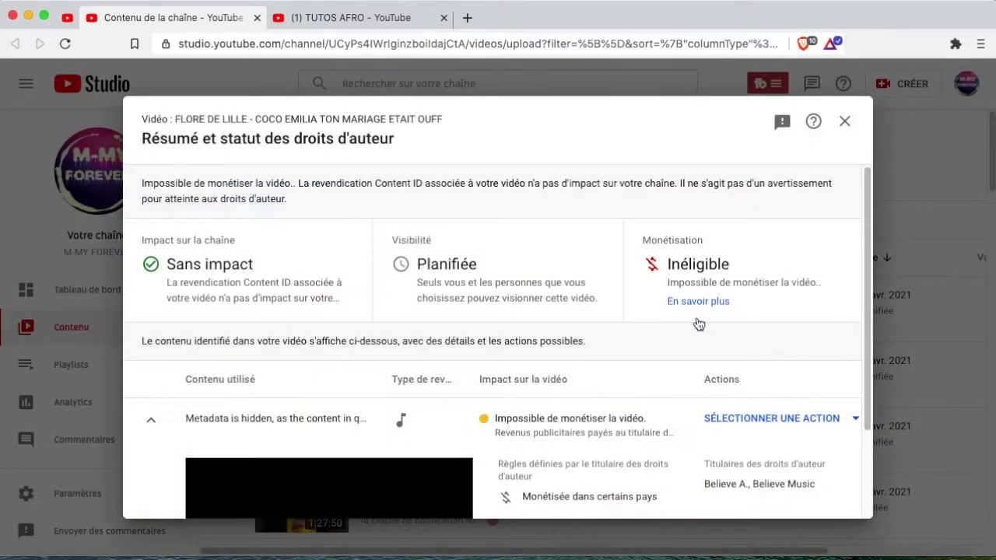
pyautogui.scroll(-1, 658, 383)
pyautogui.scroll(-2, 659, 382)
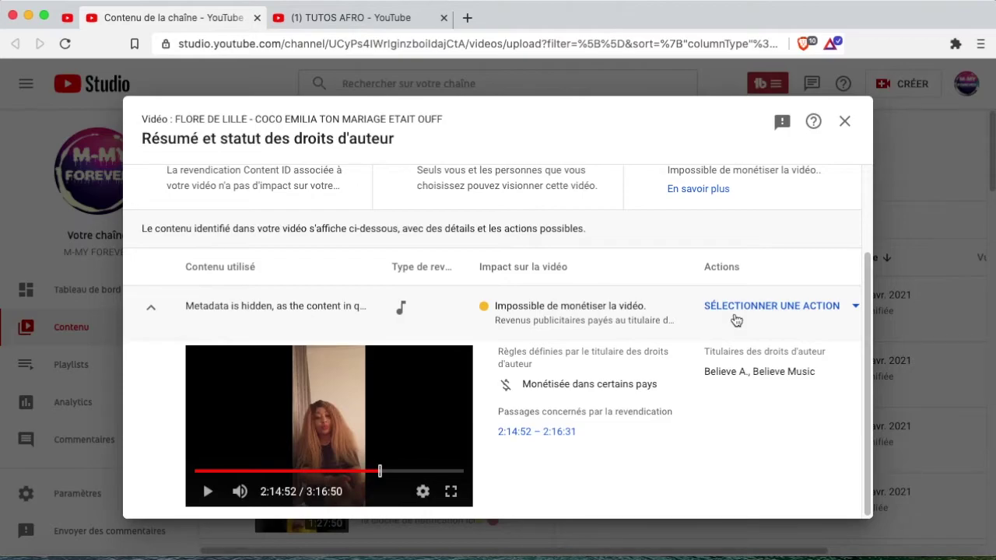
# Try starting a dispute of the claim, tick and untick the eligibility confirmation, and return to the claims.
pyautogui.click(779, 306)
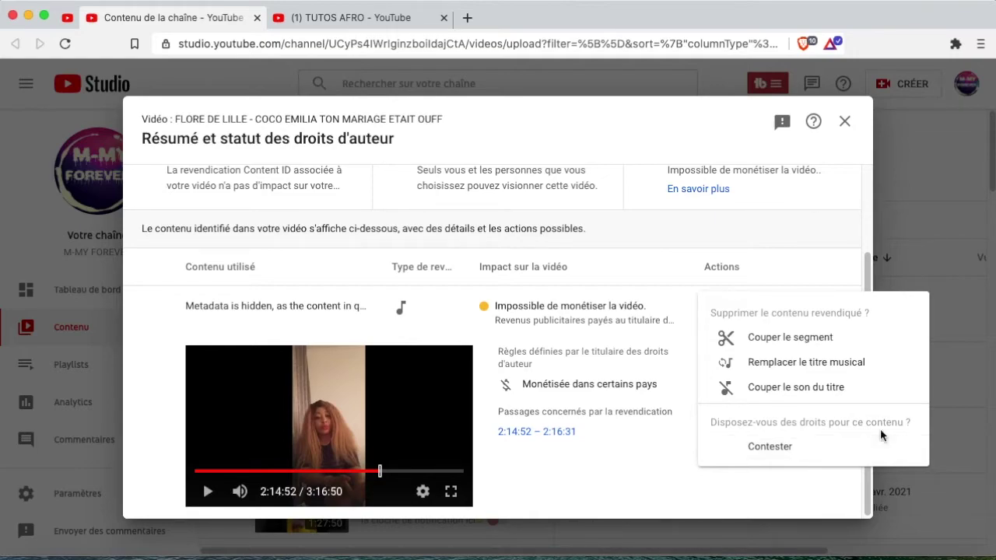
pyautogui.click(781, 450)
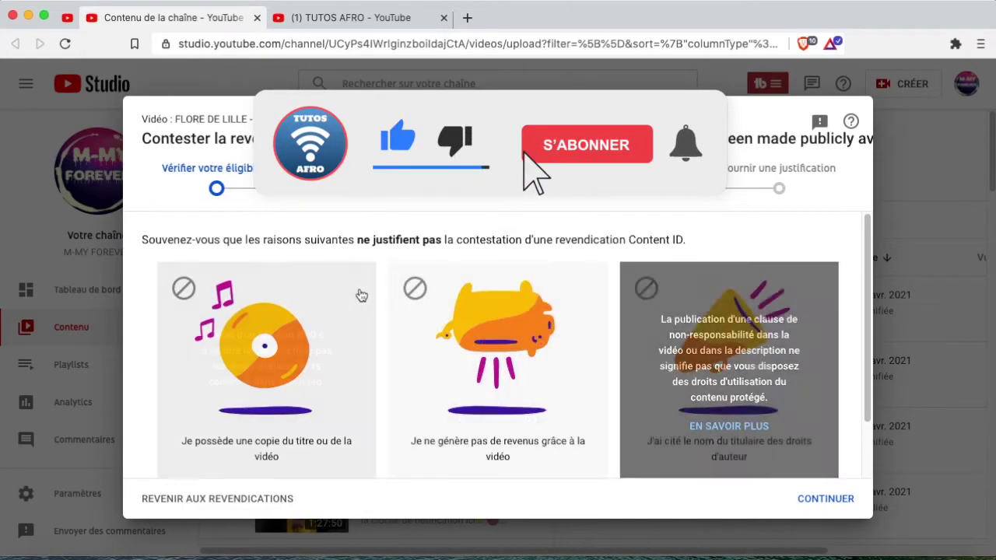
pyautogui.scroll(-2, 269, 269)
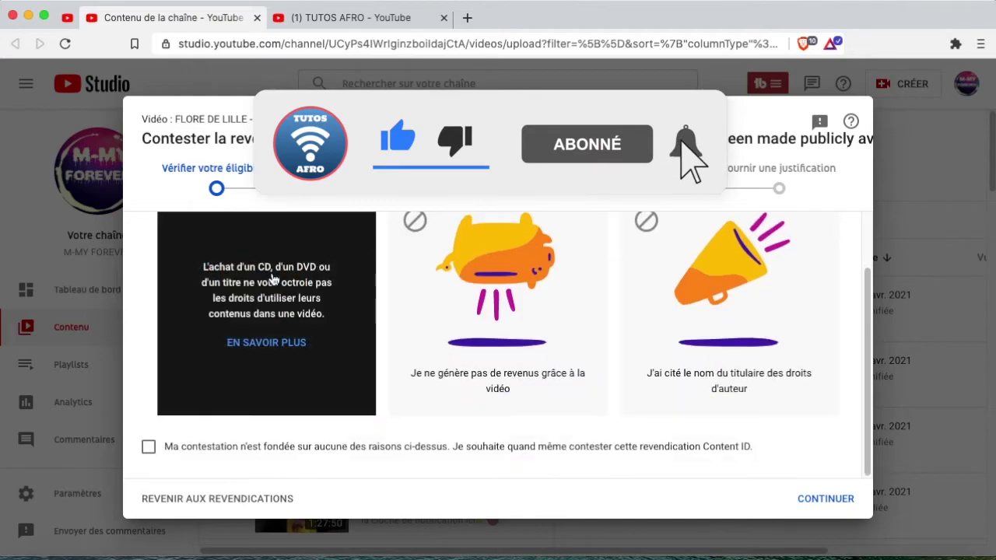
pyautogui.click(148, 447)
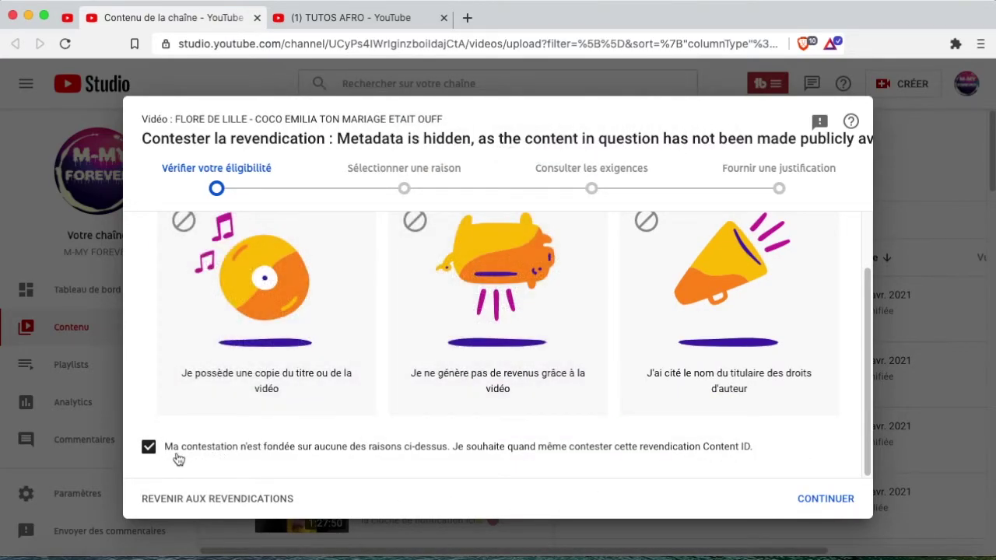
pyautogui.click(146, 446)
pyautogui.click(209, 499)
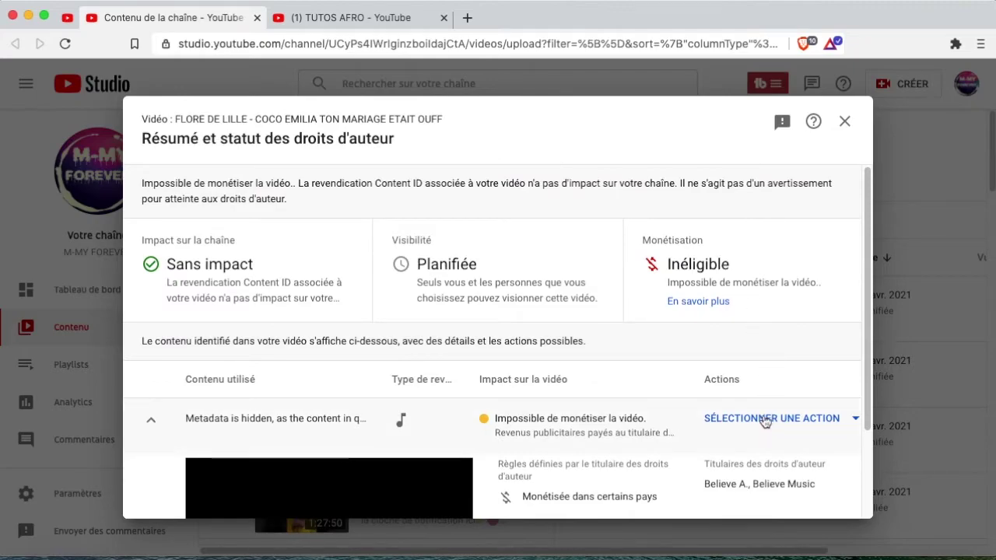
# Mute only the claimed song with "Ne couper que le son du titre (bêta)", confirm the muting, and close the copyright summary.
pyautogui.click(766, 418)
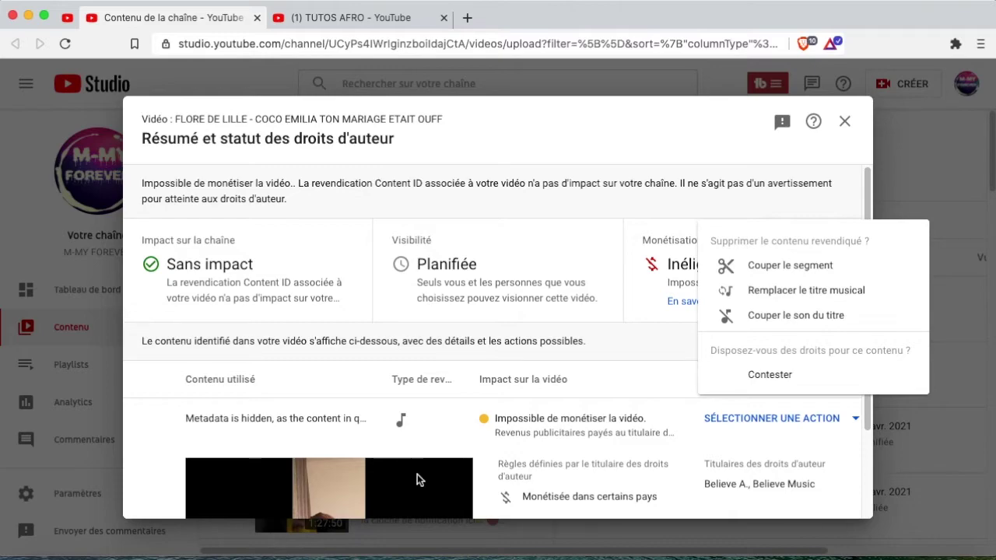
pyautogui.click(795, 319)
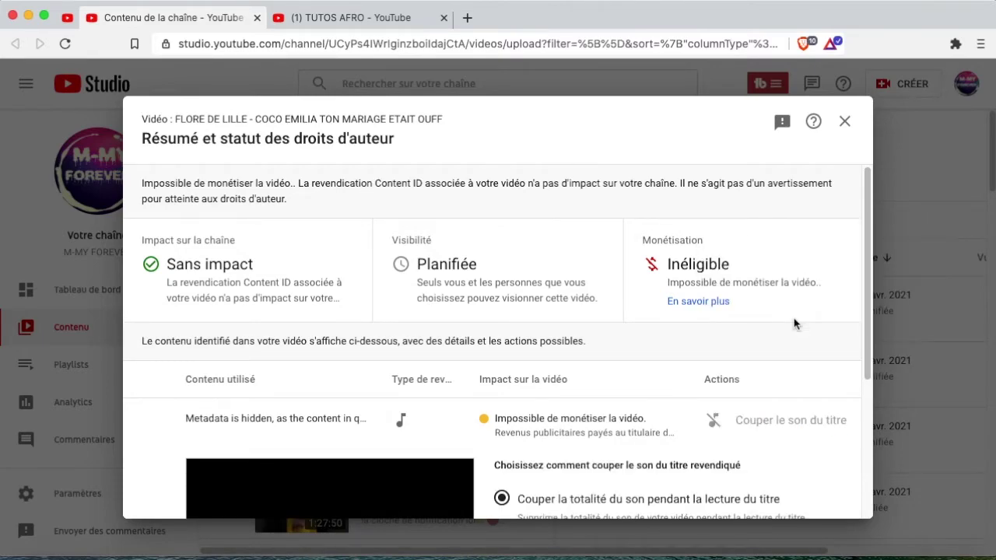
pyautogui.scroll(-3, 795, 324)
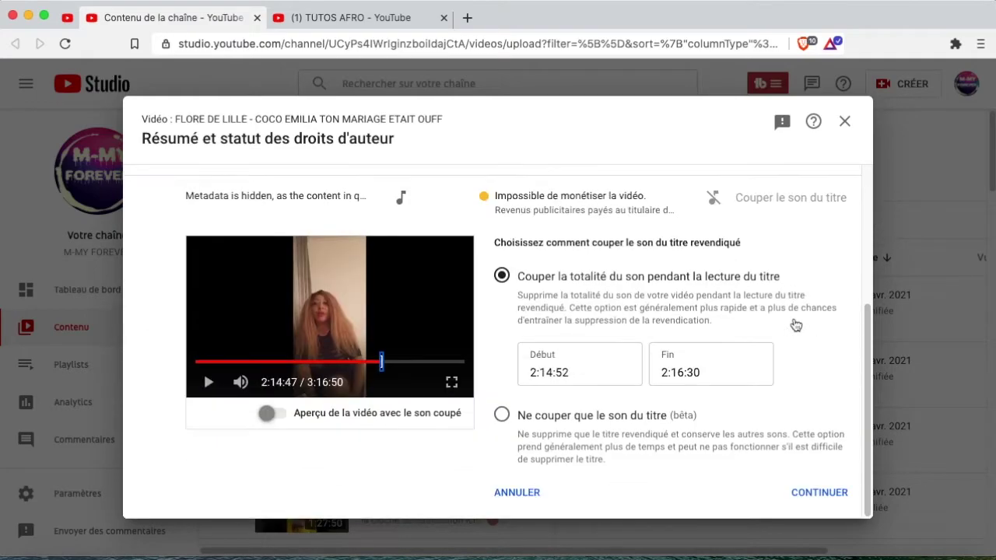
pyautogui.click(503, 416)
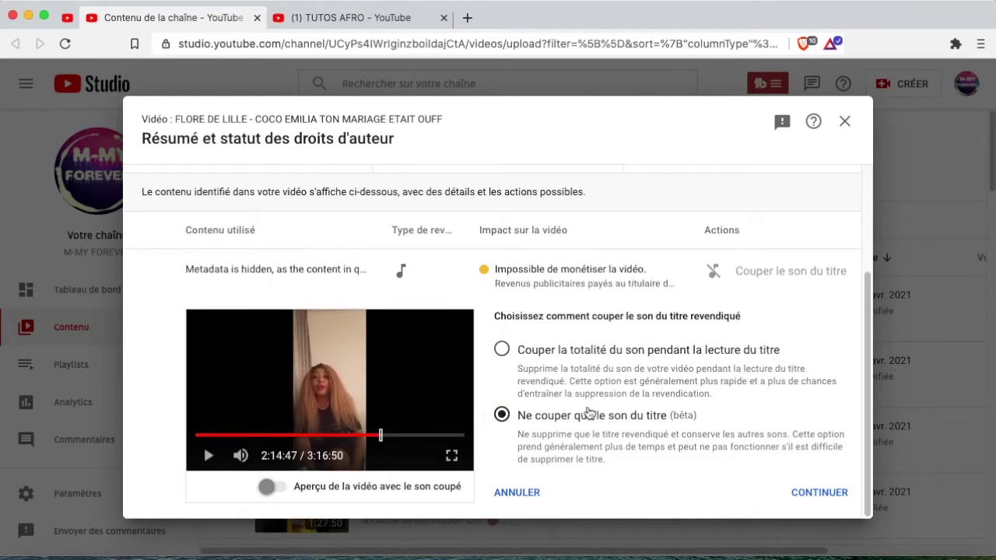
pyautogui.click(806, 495)
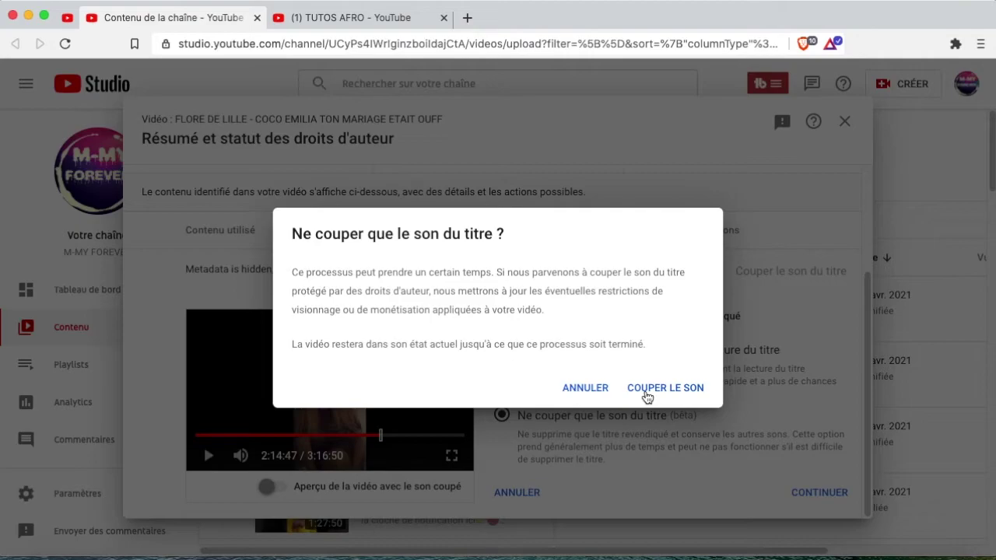
pyautogui.click(646, 397)
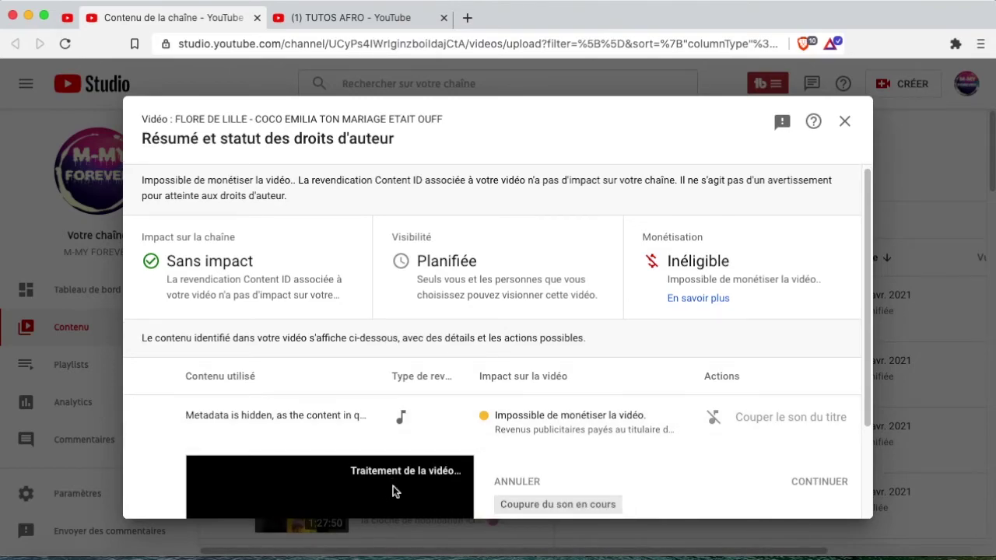
pyautogui.scroll(-2, 450, 487)
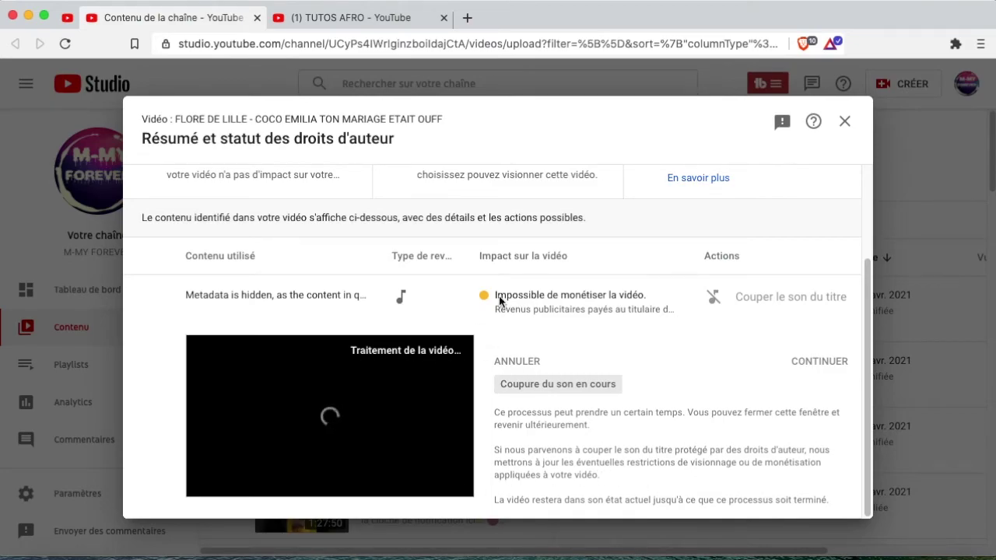
pyautogui.click(846, 125)
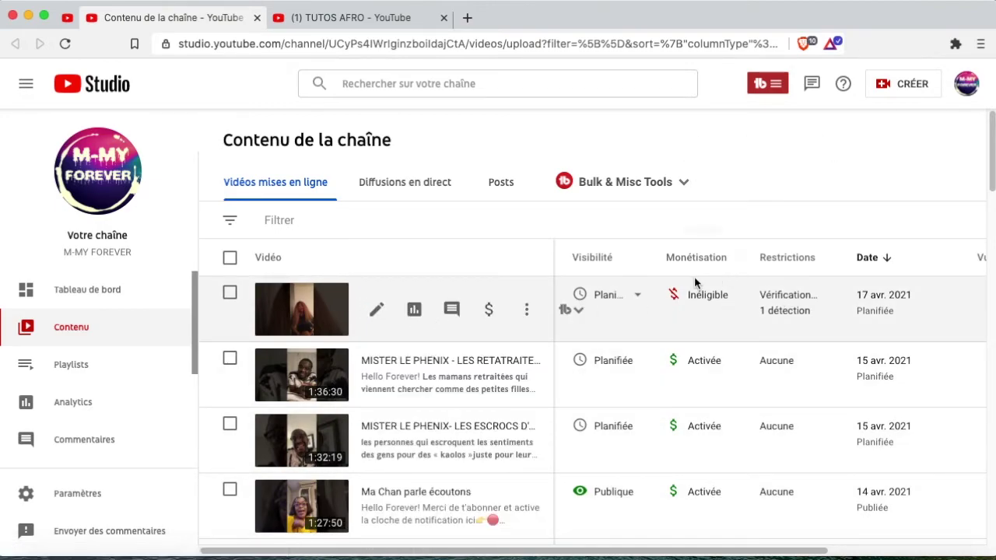
# Set monetization to "Désactiver" for the 1:36:30 video scheduled for 15 avr. 2021 and save.
pyautogui.moveTo(678, 322)
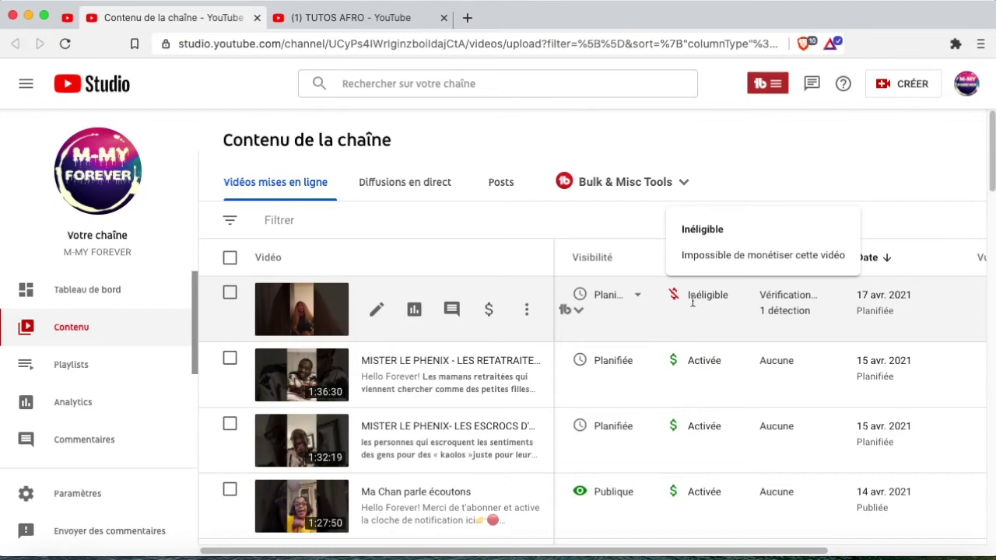
pyautogui.moveTo(711, 382)
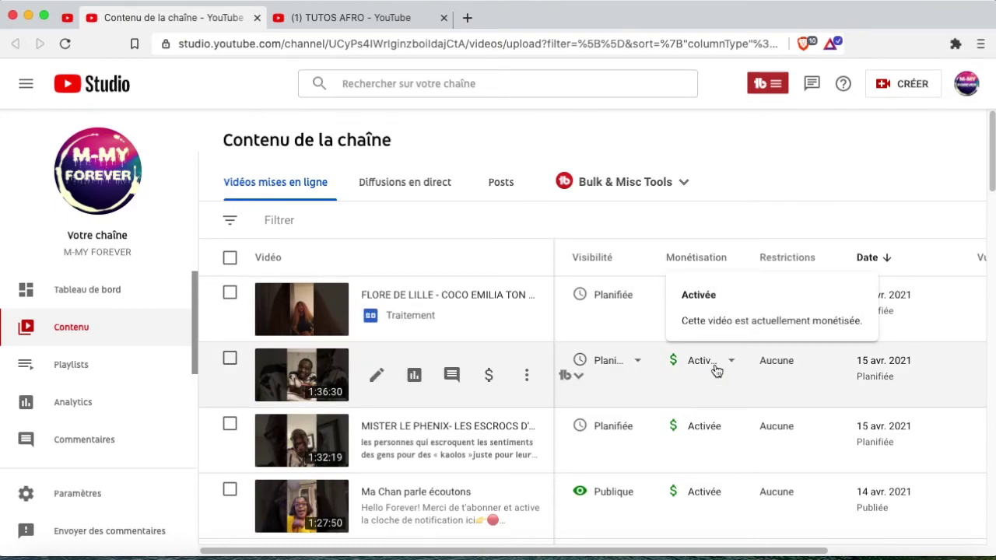
pyautogui.click(718, 363)
pyautogui.click(721, 400)
pyautogui.click(836, 445)
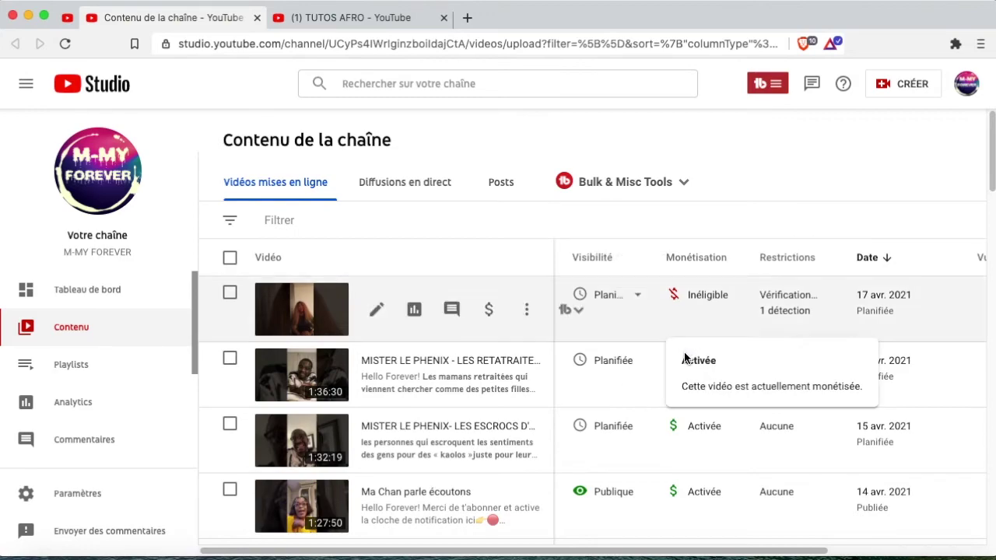
# Set monetization back to "Activer" for the 1:36:30 video scheduled for 15 avr. 2021 and save.
pyautogui.click(704, 358)
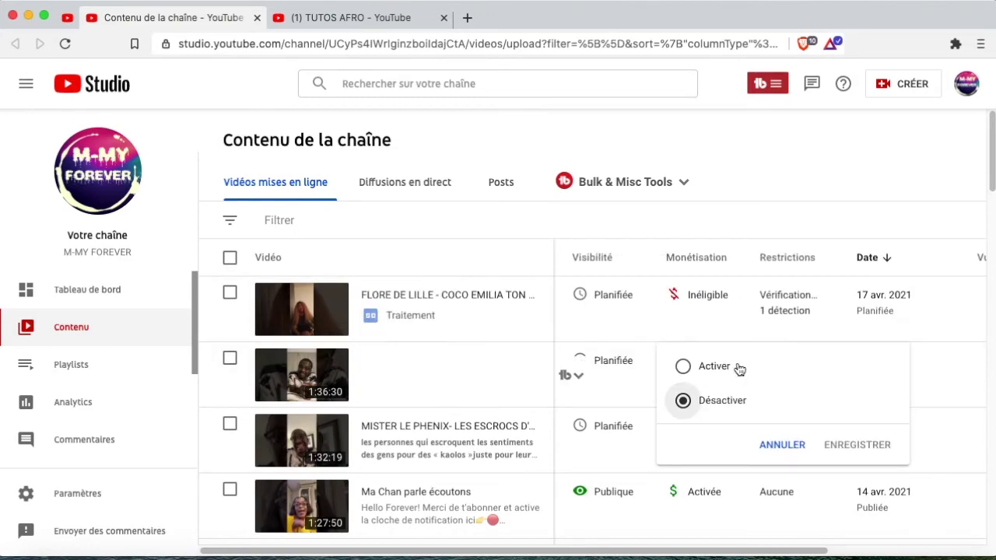
pyautogui.click(729, 370)
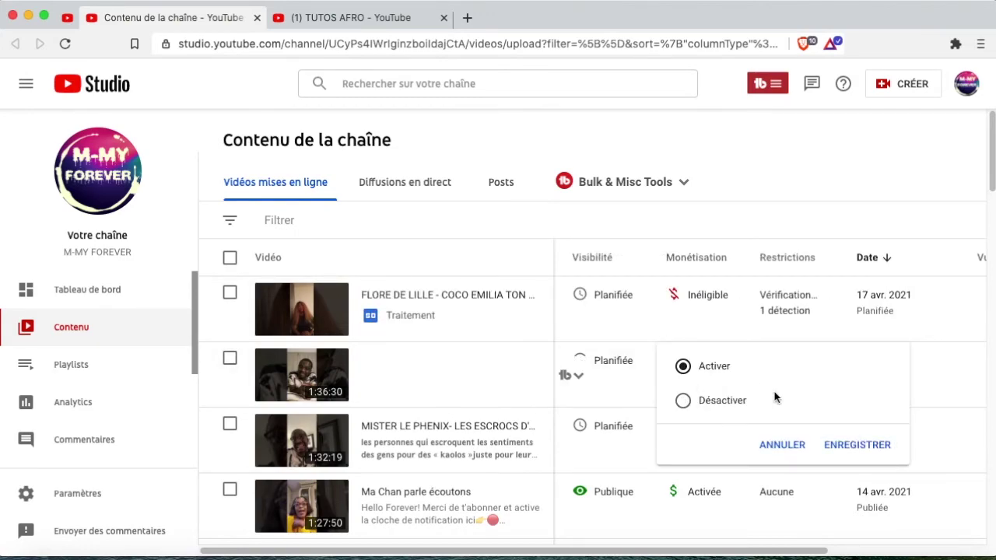
pyautogui.click(848, 444)
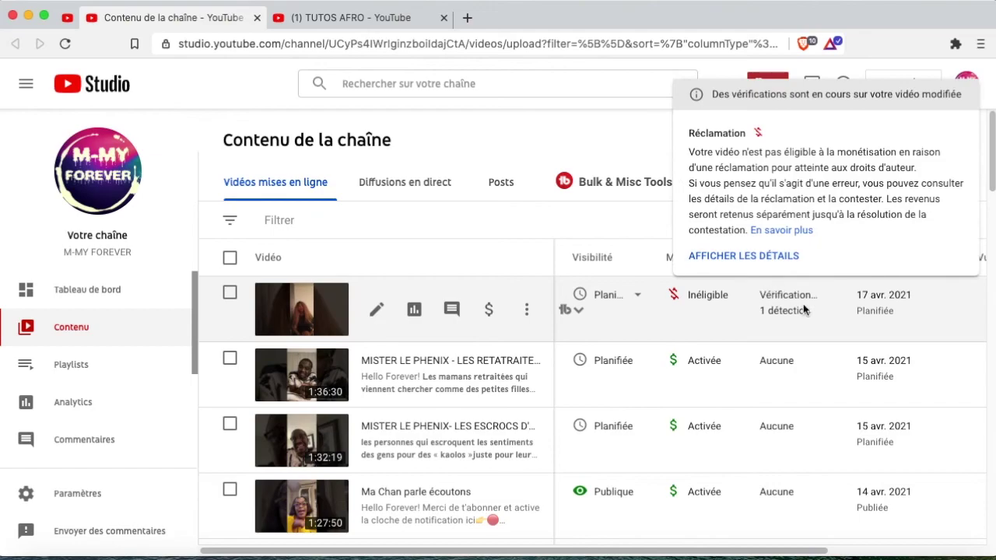
# Check the monetization and restriction details of the claimed video scheduled for 17 avr. 2021.
pyautogui.moveTo(684, 302)
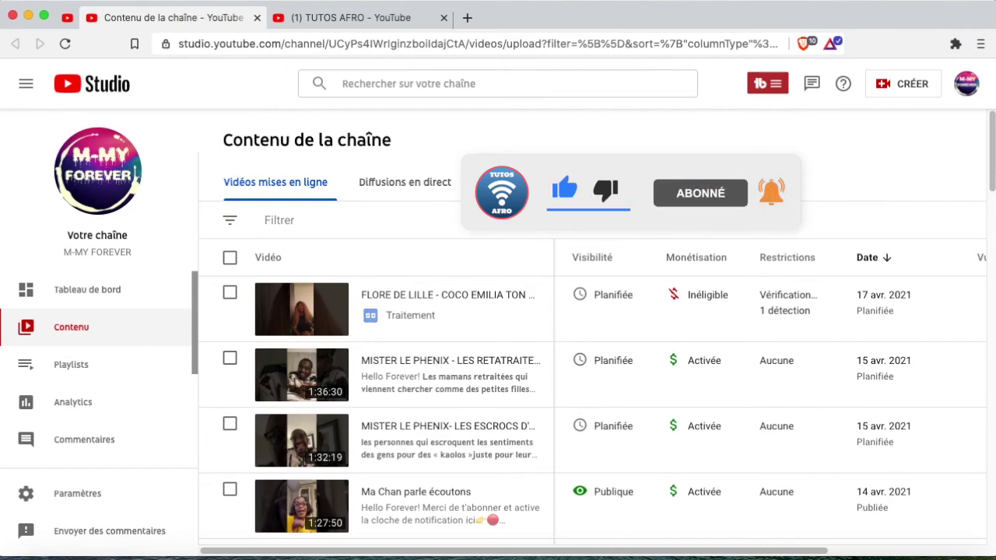
pyautogui.moveTo(794, 311)
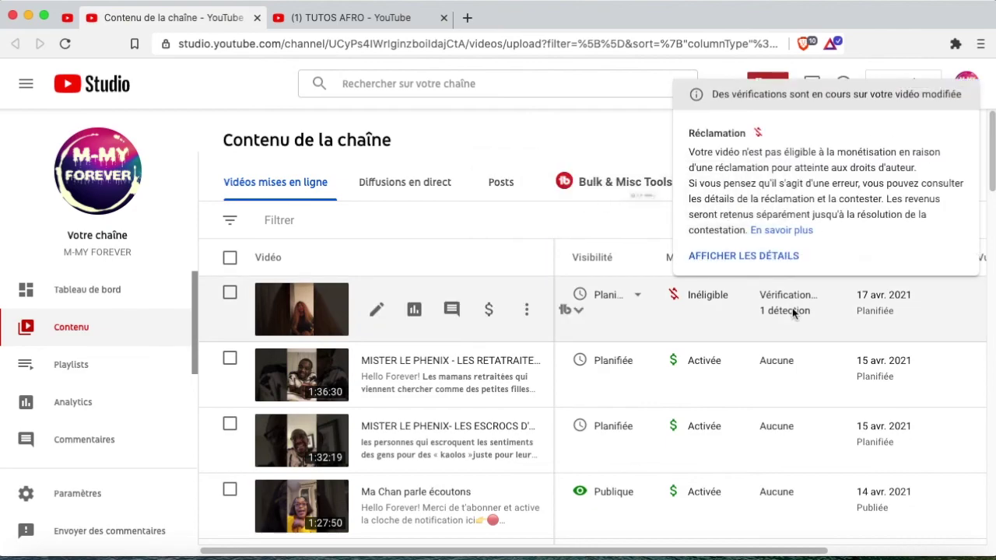